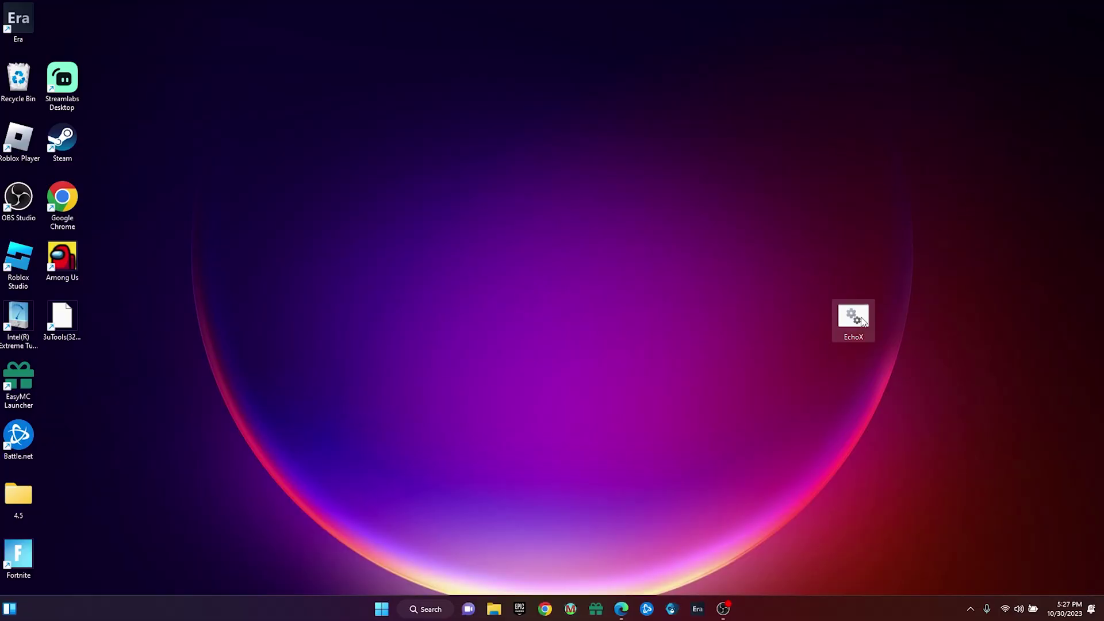
Step: Move the EchoX.bat icon to the centre of the desktop
{"action": "left_click_drag", "start_coordinate": [862, 320], "coordinate": [588, 380]}
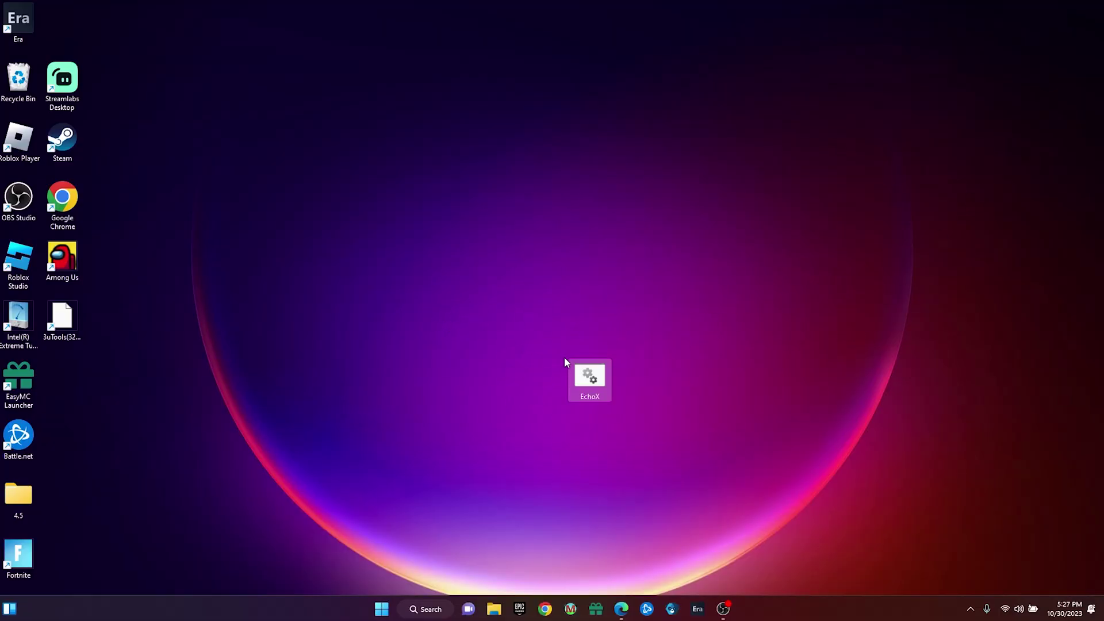
Step: Run EchoX.bat past the security warning, continue without internet, and complete the Optimize run
{"action": "double_click", "coordinate": [595, 384]}
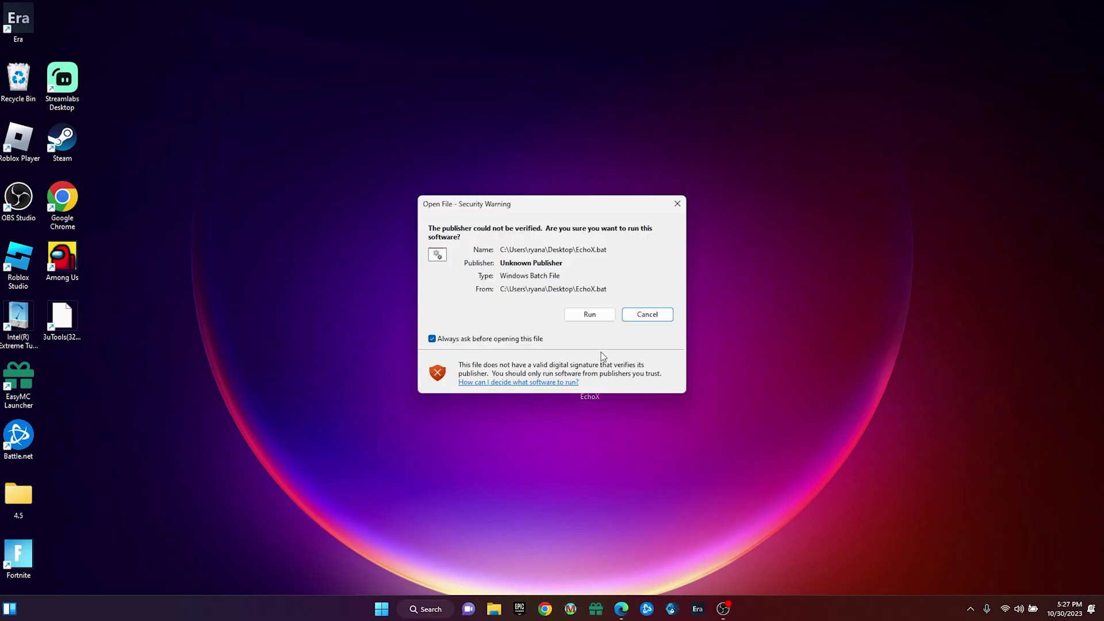
{"action": "left_click", "coordinate": [601, 346]}
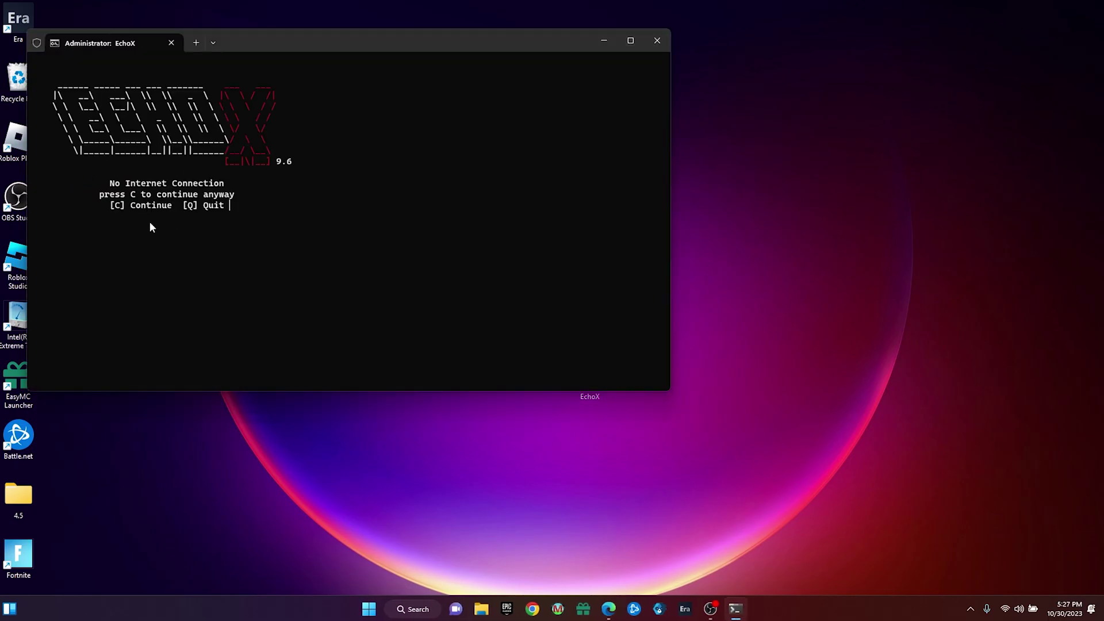
{"action": "type", "text": "C"}
{"action": "key", "text": "Return"}
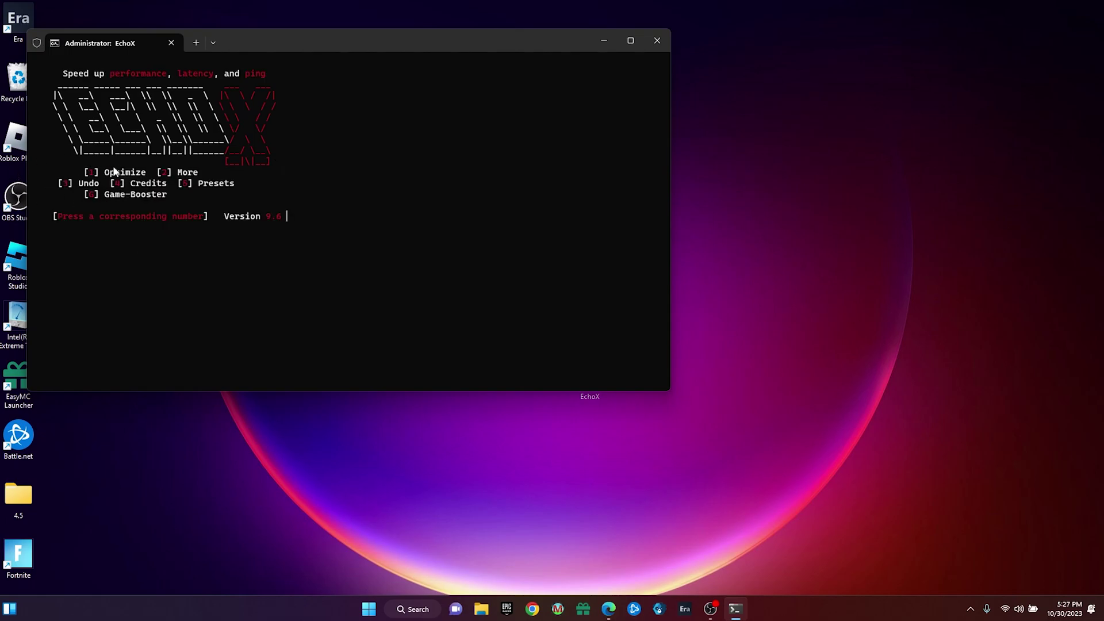
{"action": "type", "text": "1"}
{"action": "key", "text": "Return"}
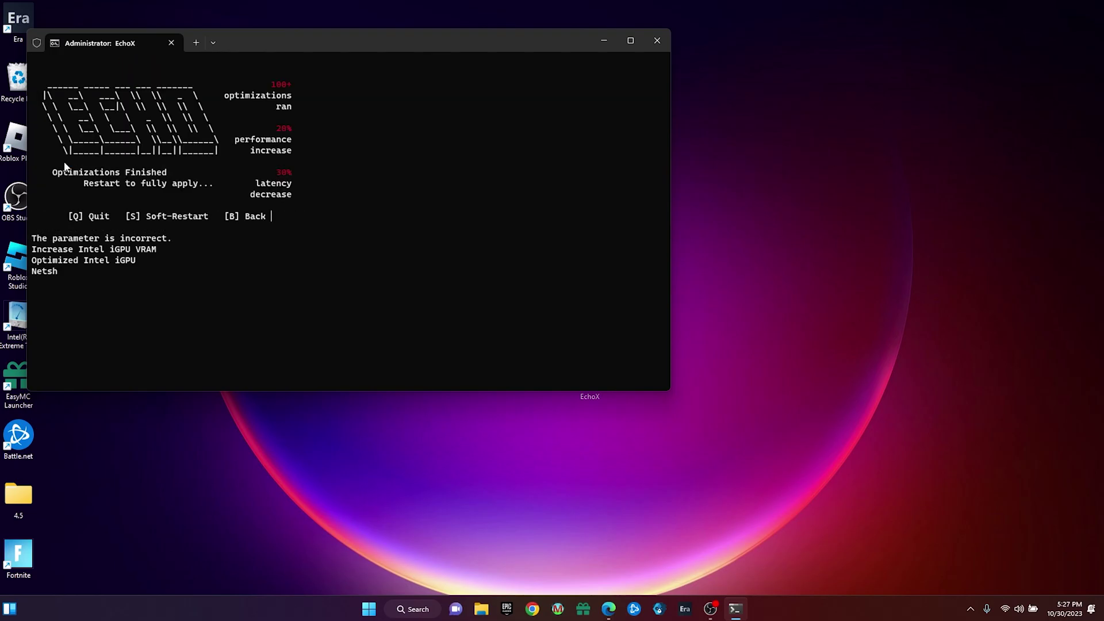
Step: Review the CPU, GPU, network and last tweak pages, enabling Mouse Optimization (option 4)
{"action": "key", "text": "b"}
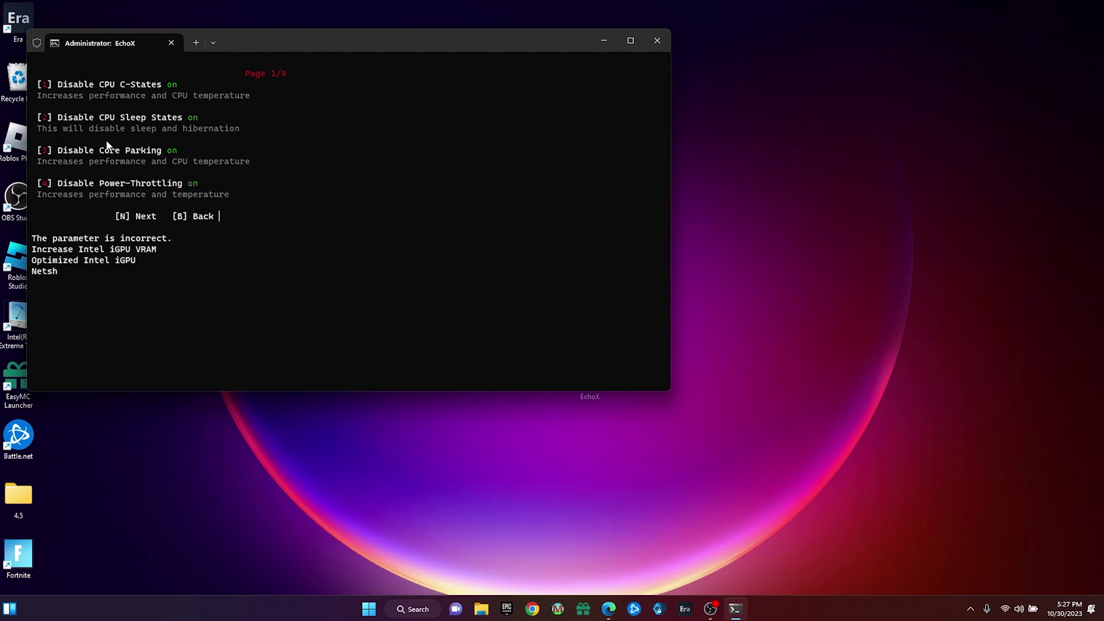
{"action": "key", "text": "n"}
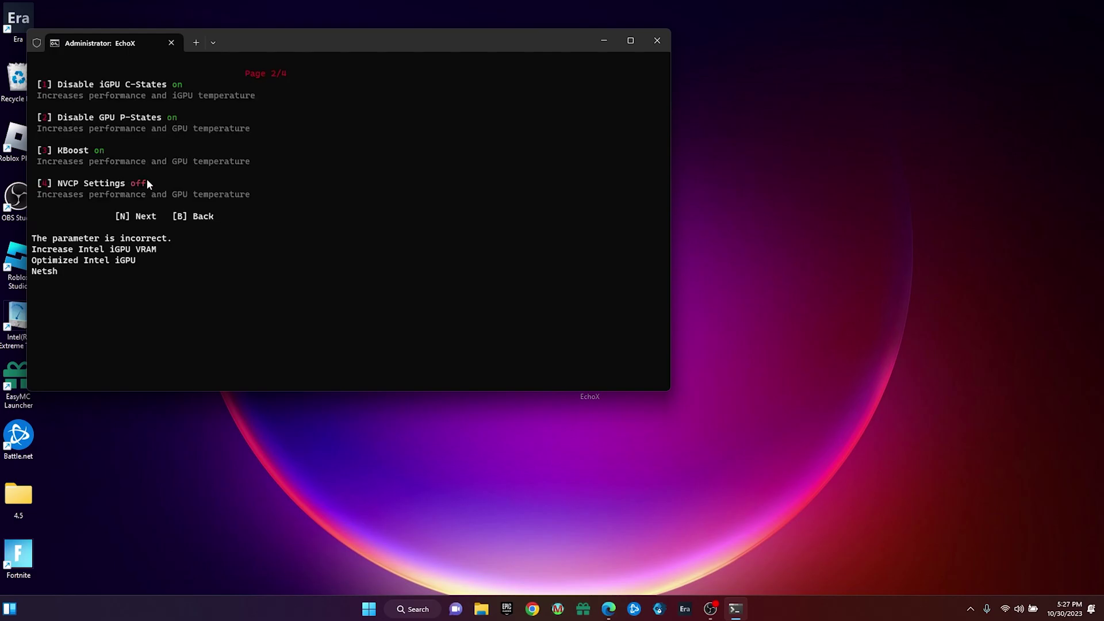
{"action": "key", "text": "n"}
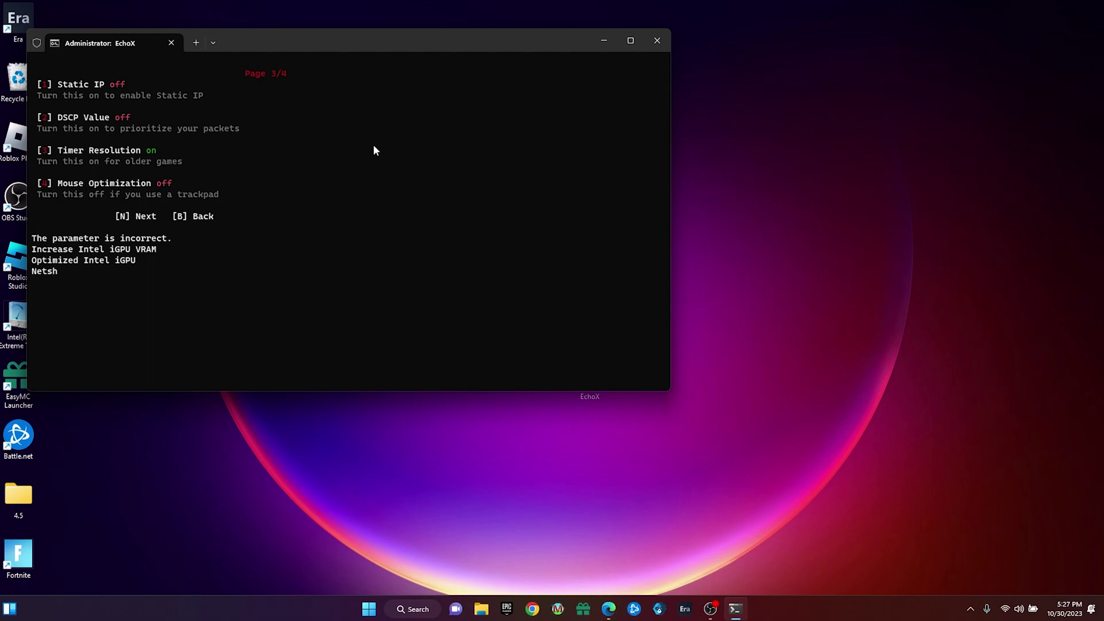
{"action": "key", "text": "4"}
{"action": "key", "text": "n"}
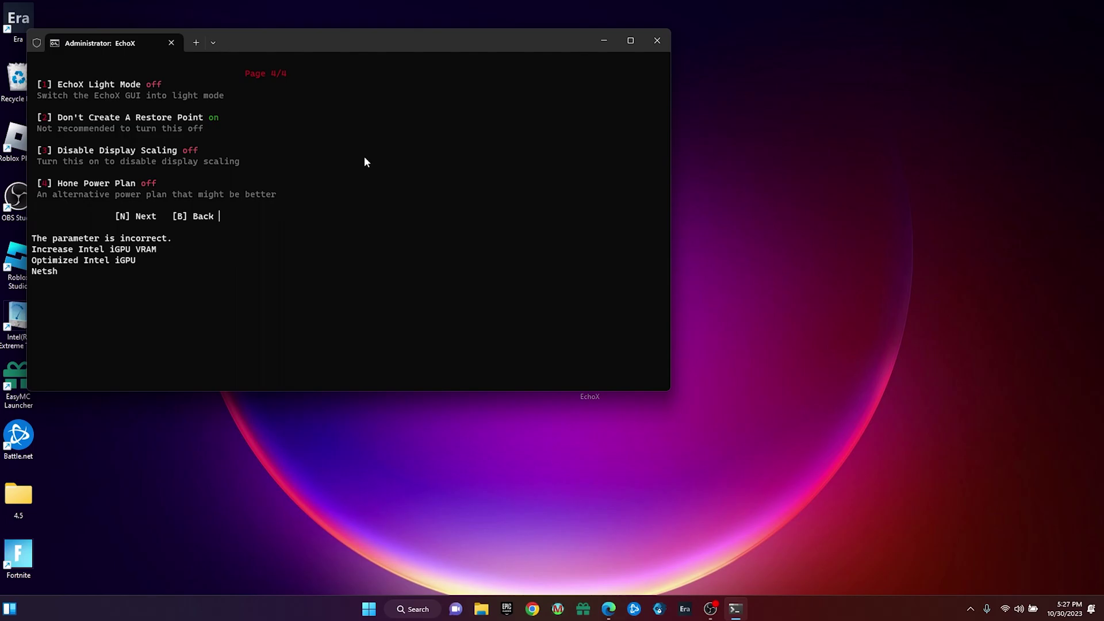
{"action": "key", "text": "b"}
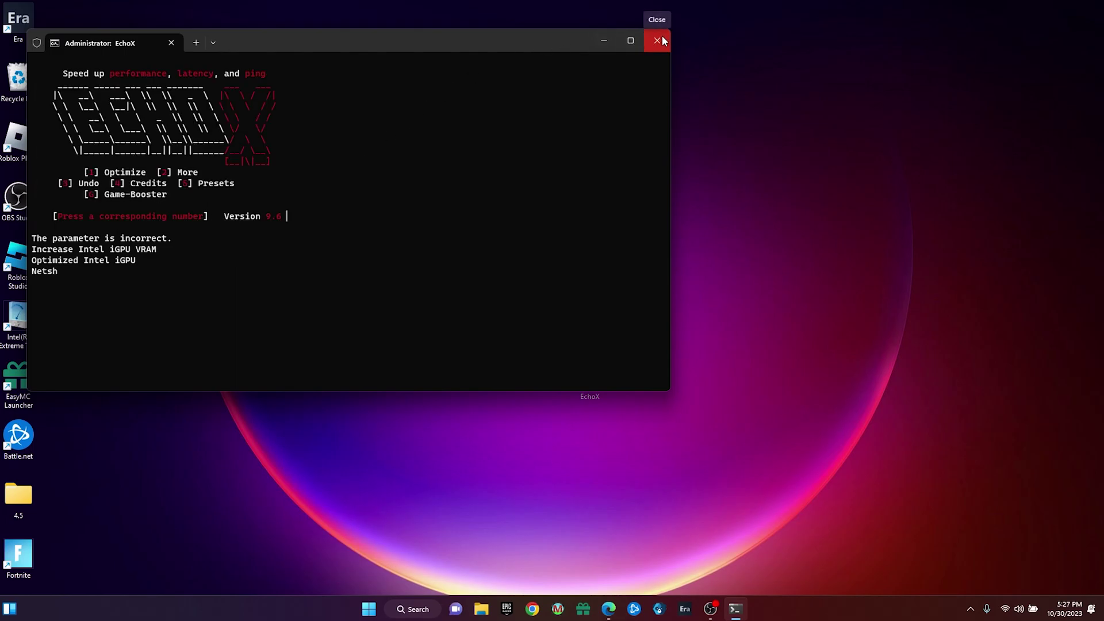
Step: Close EchoX, check CPU usage on Task Manager's Performance tab, and open Windows search
{"action": "left_click", "coordinate": [657, 40]}
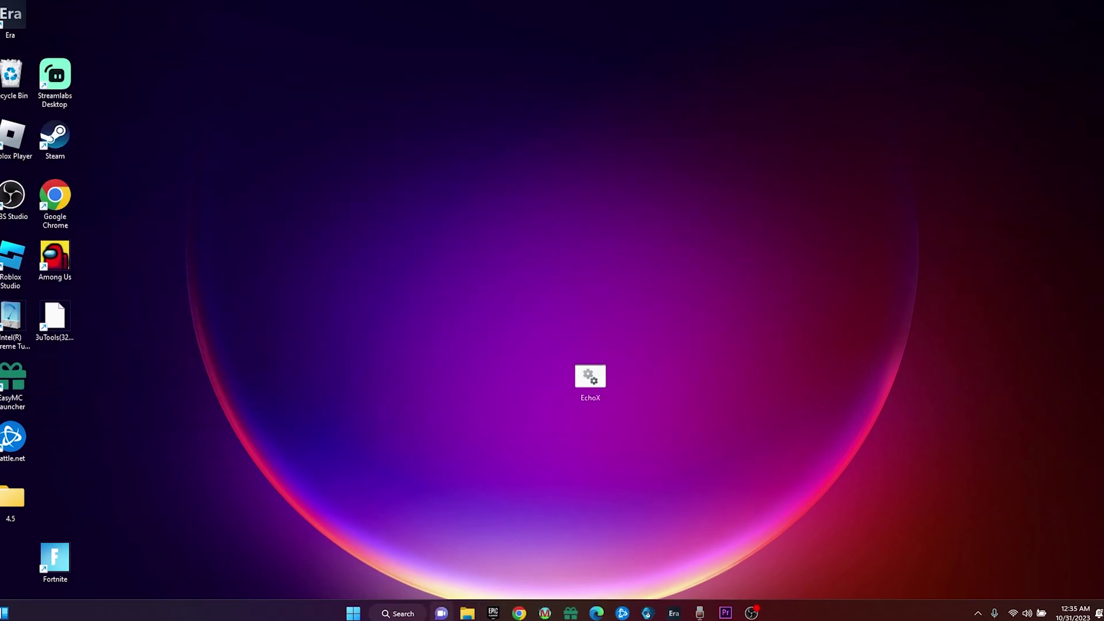
{"action": "right_click", "coordinate": [352, 613]}
{"action": "left_click", "coordinate": [326, 470]}
{"action": "left_click", "coordinate": [282, 81]}
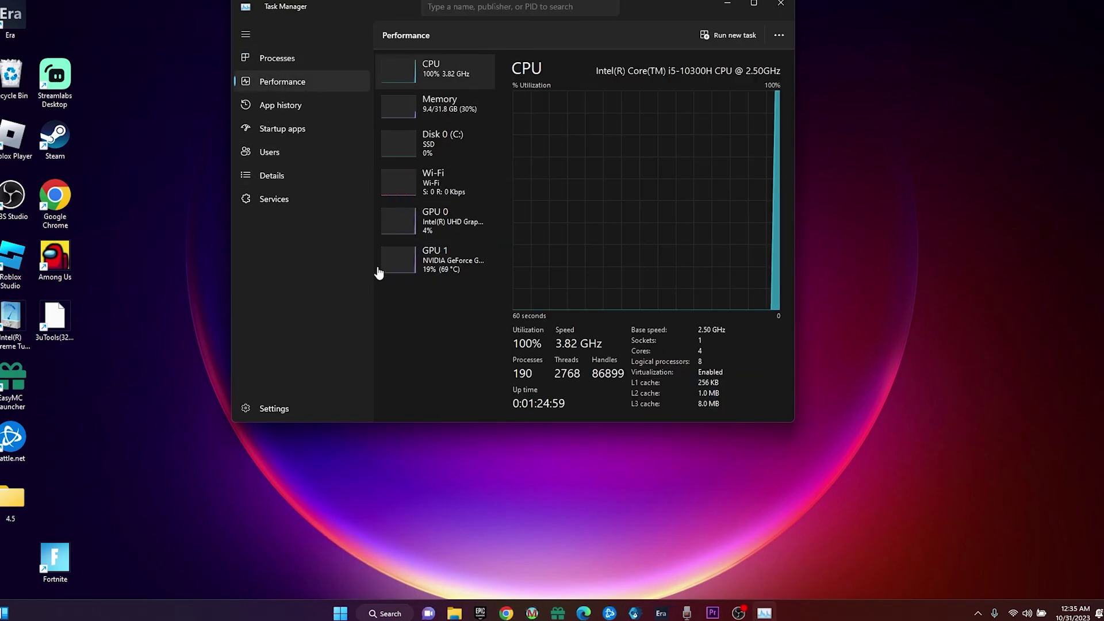
{"action": "left_click", "coordinate": [389, 613]}
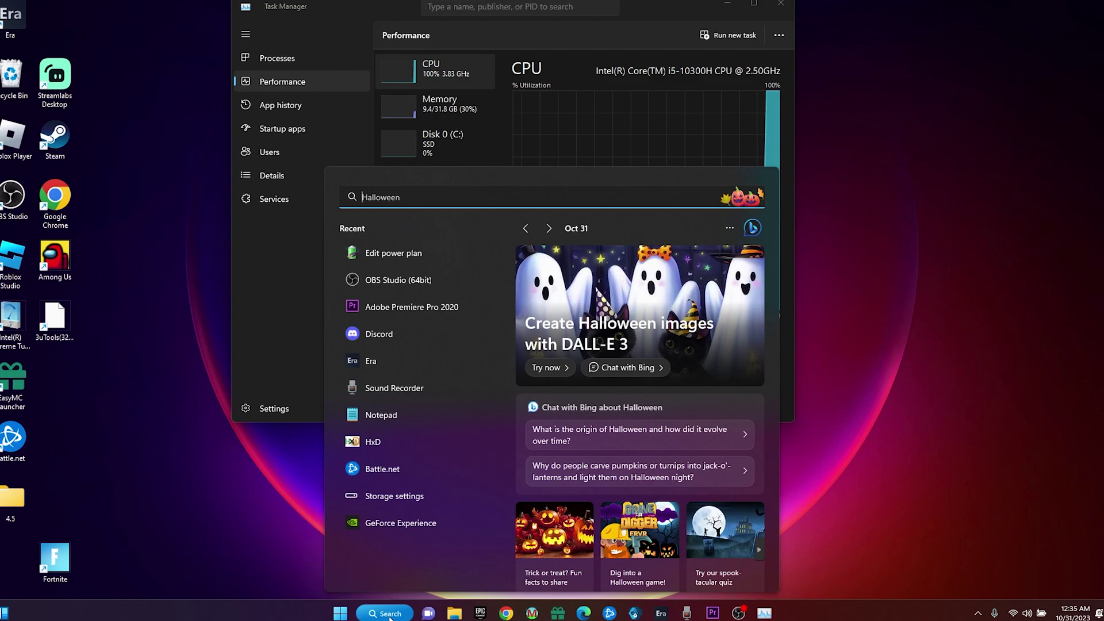
{"action": "type", "text": "pow"}
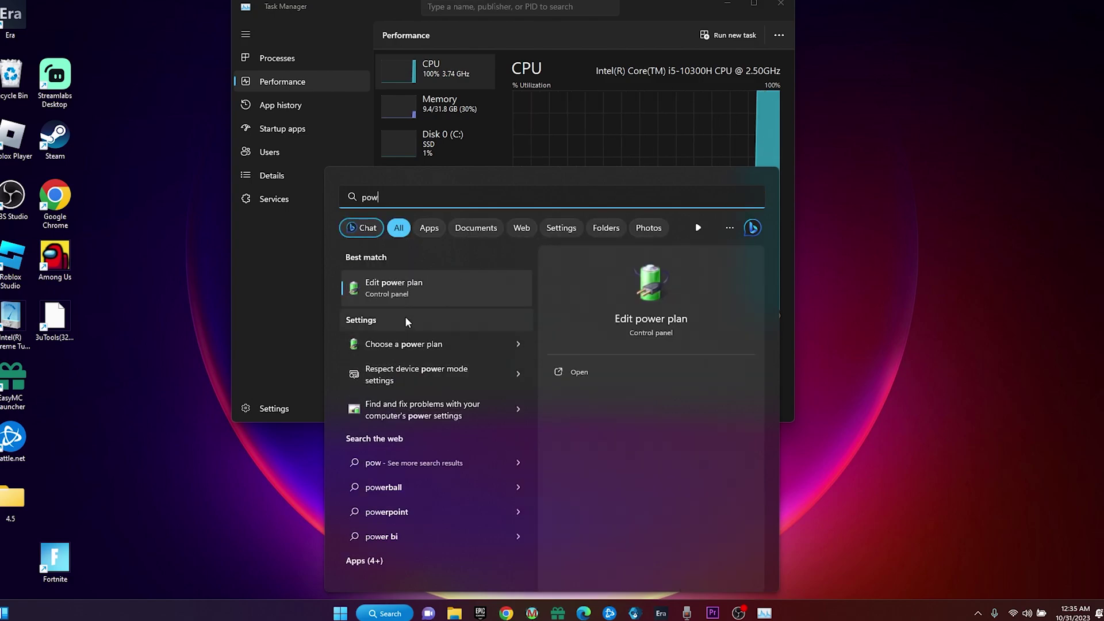
Step: Activate the Bitsum Highest Performance plan in Power Options, then bring Task Manager back
{"action": "left_click", "coordinate": [405, 296]}
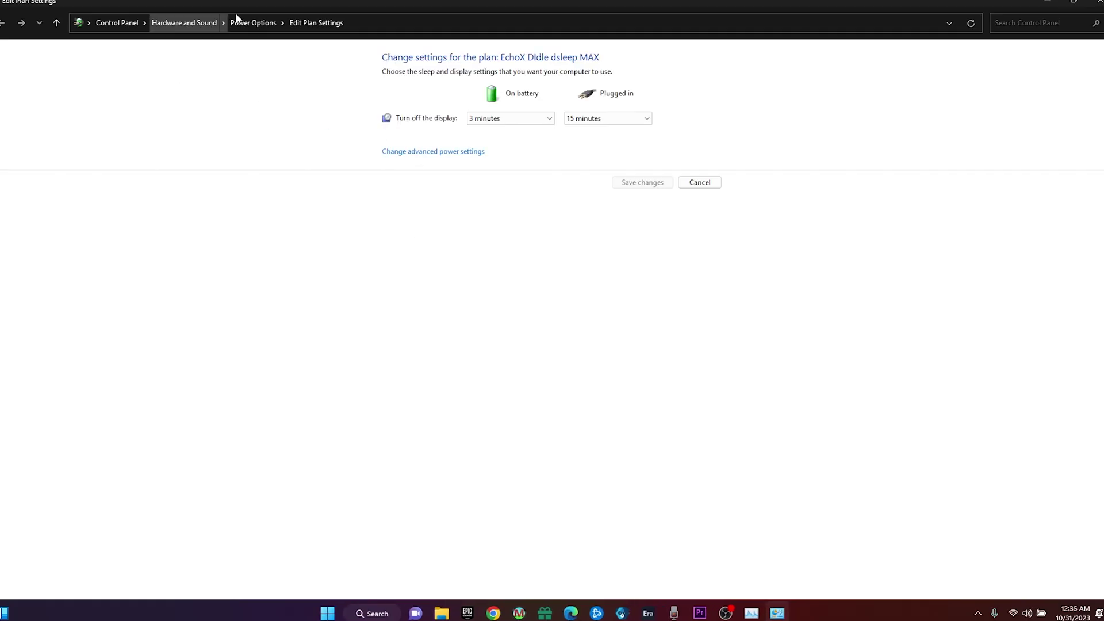
{"action": "left_click", "coordinate": [252, 22]}
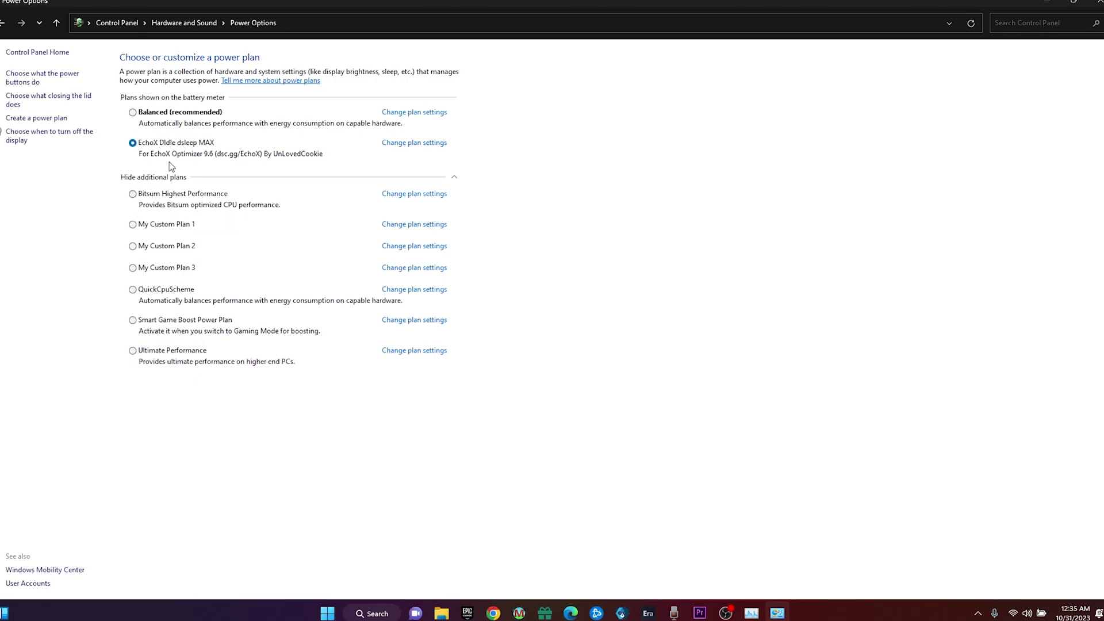
{"action": "left_click", "coordinate": [133, 194]}
{"action": "left_click", "coordinate": [750, 612]}
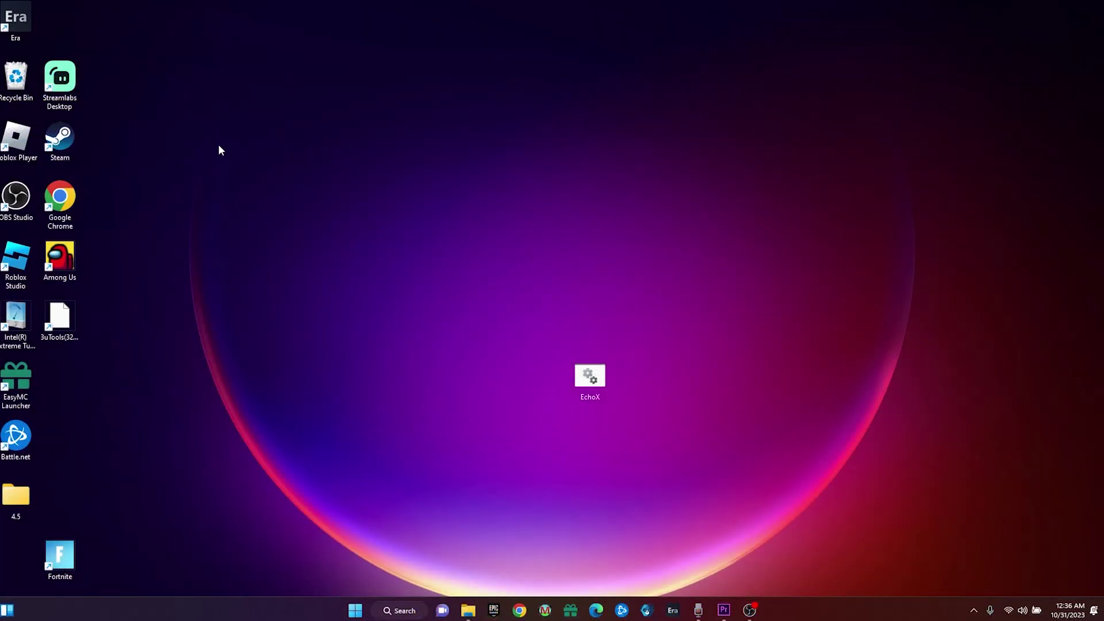
Step: Drag a selection box across the desktop around the centred EchoX icon
{"action": "mouse_move", "coordinate": [219, 144]}
{"action": "left_mouse_down"}
{"action": "mouse_move", "coordinate": [858, 496]}
{"action": "mouse_move", "coordinate": [949, 481]}
{"action": "left_mouse_up"}
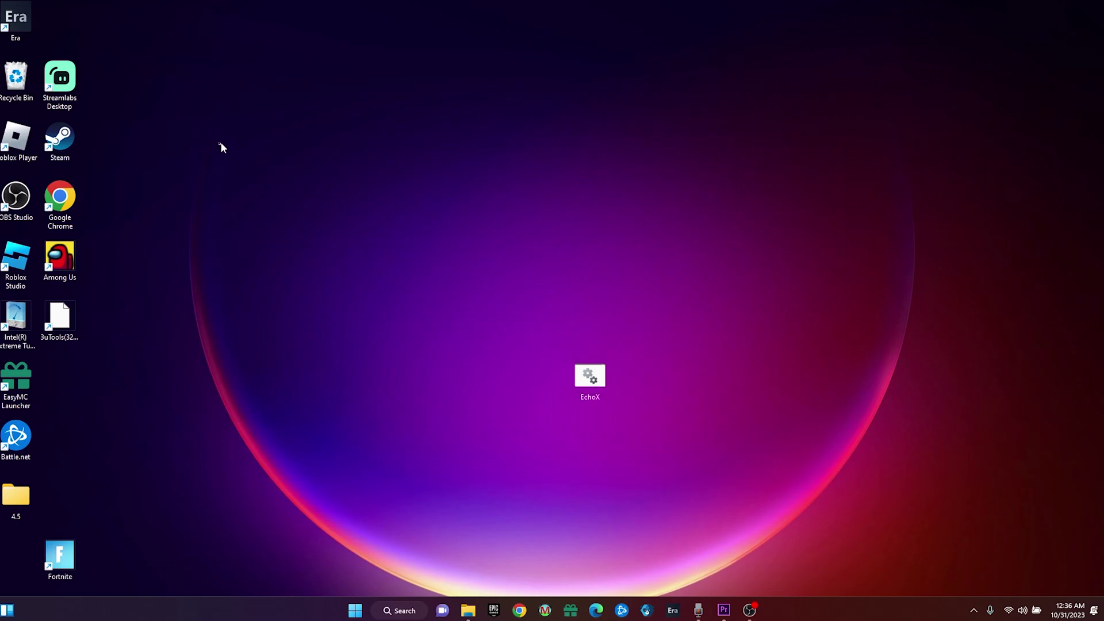